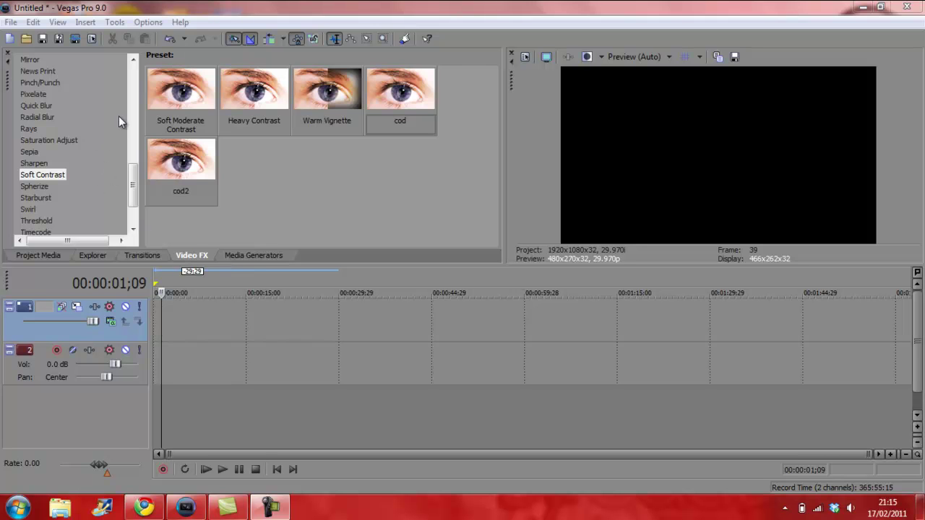
Import golden.wmv through File > Import > Media and drag it to the timeline start.
drag(132, 184, 133, 81)
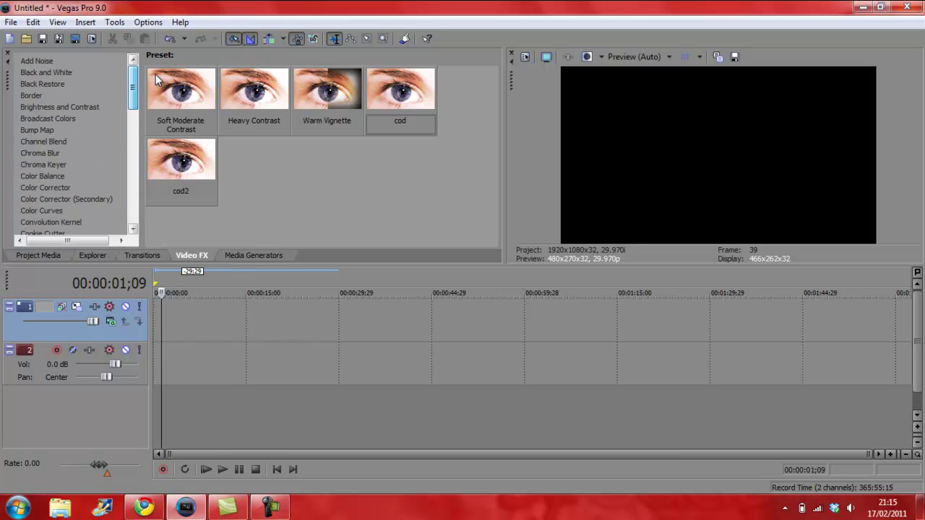
click(14, 22)
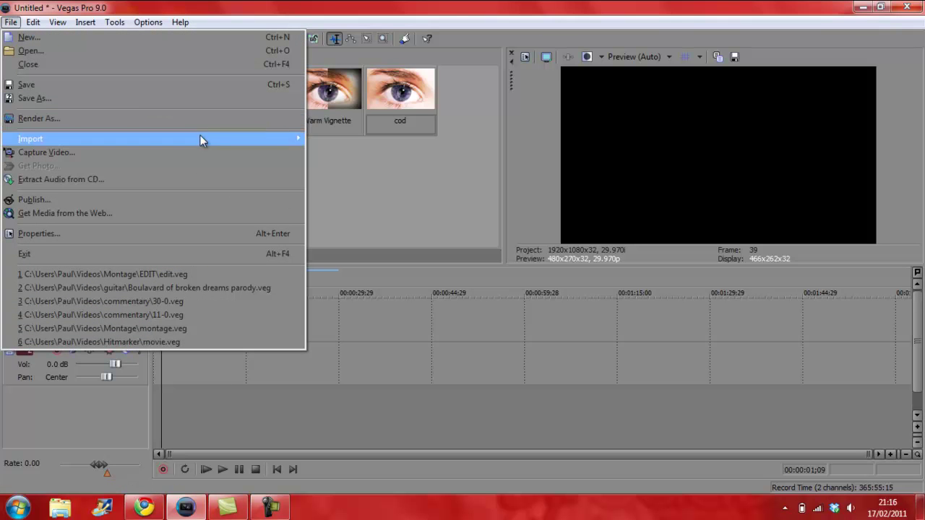
mouse_move(268, 142)
click(328, 138)
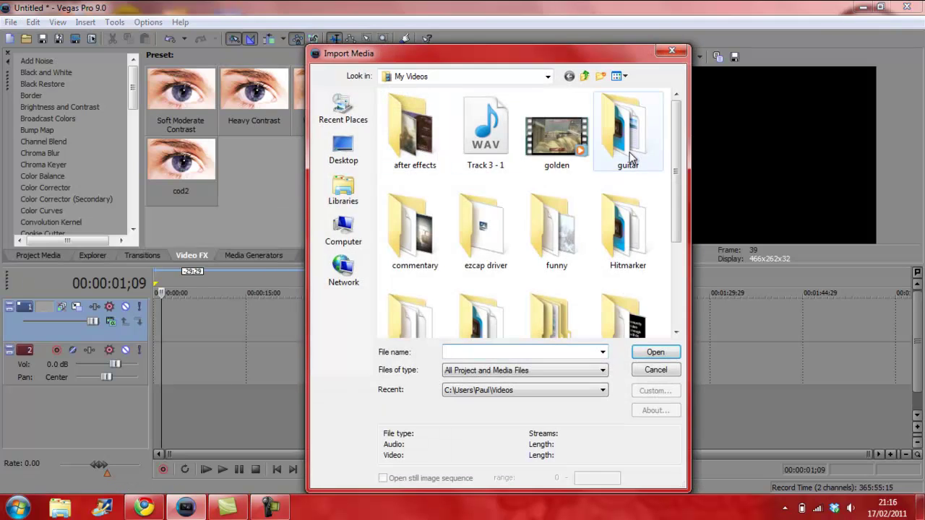
double_click(577, 139)
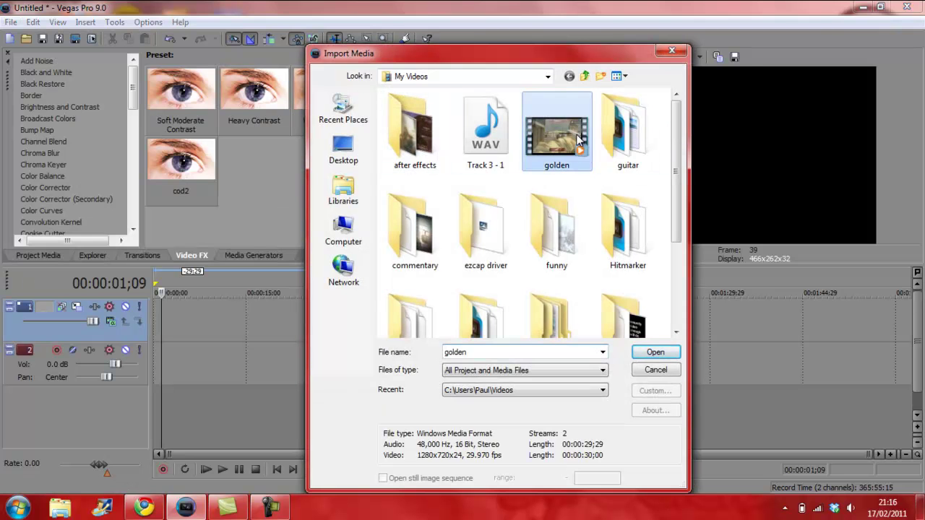
drag(122, 103, 121, 338)
Apply the Brightness and Contrast 'cod' preset to the golden video event.
click(198, 257)
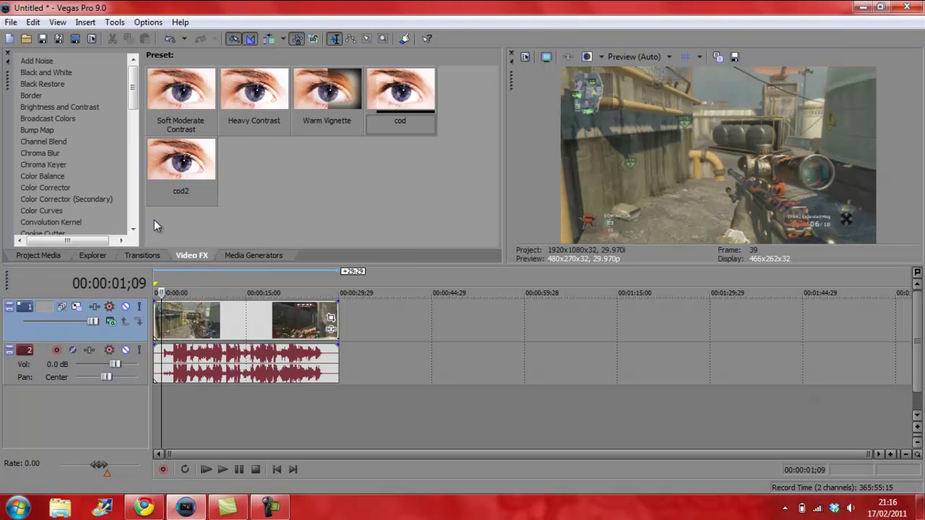
click(78, 111)
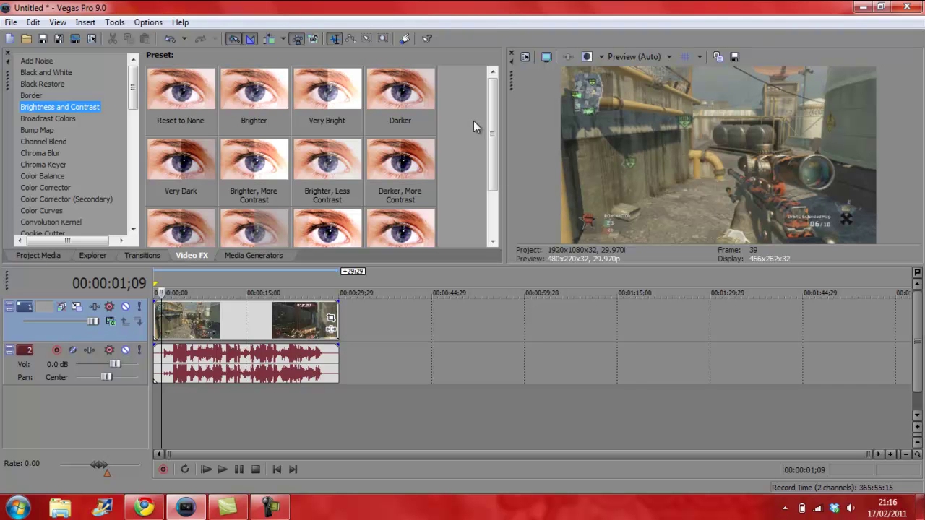
drag(492, 116, 493, 202)
drag(327, 163, 278, 334)
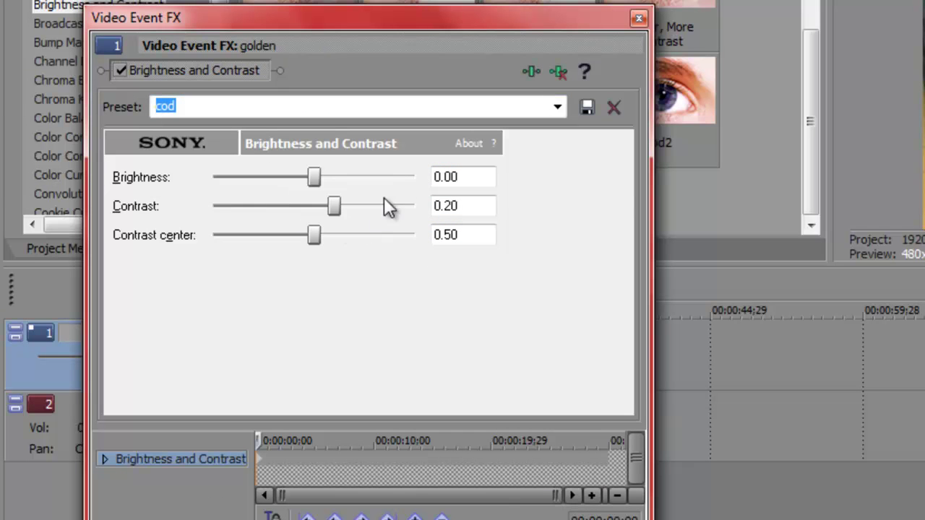
Review the Brightness, Contrast (0.20) and Contrast center values, then close the FX window.
click(477, 180)
click(450, 204)
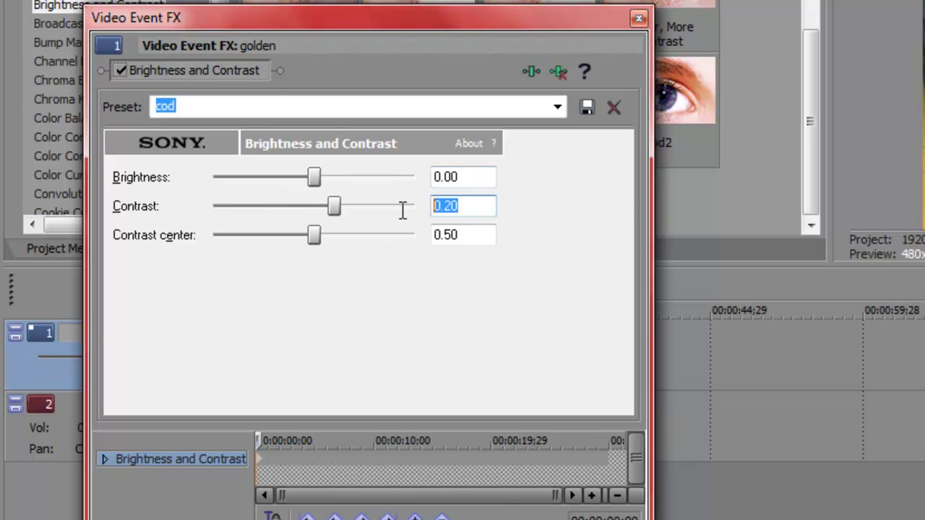
click(434, 236)
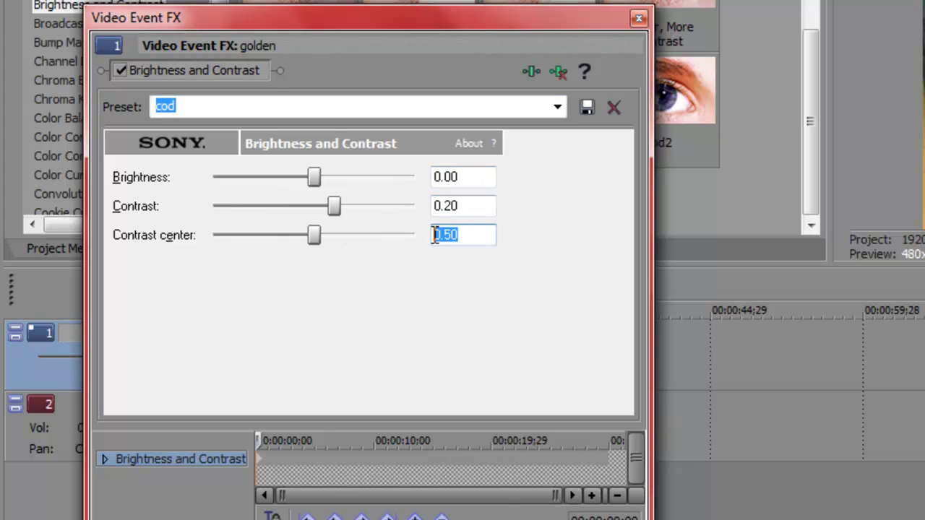
click(637, 19)
Apply the Sharpen 'cod' preset to the golden clip and check its Amount value.
drag(215, 5, 261, 145)
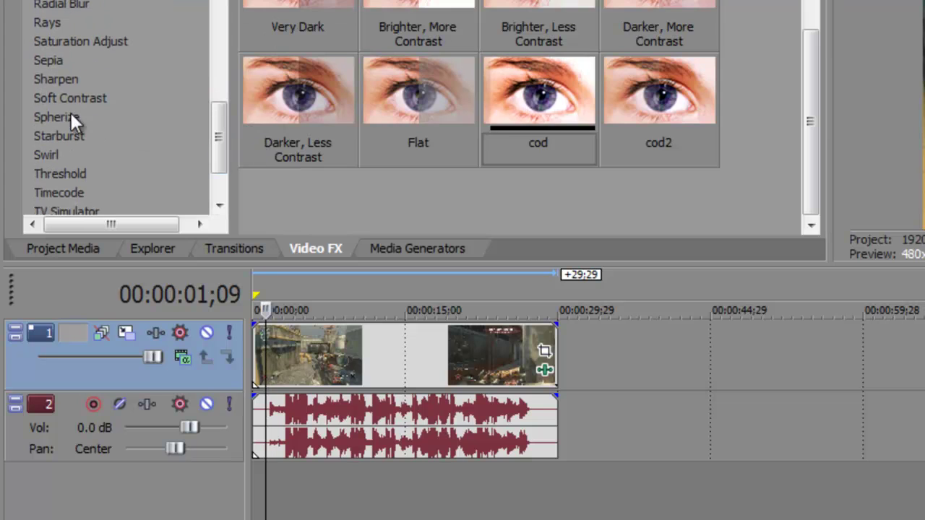
click(60, 79)
drag(335, 64, 398, 369)
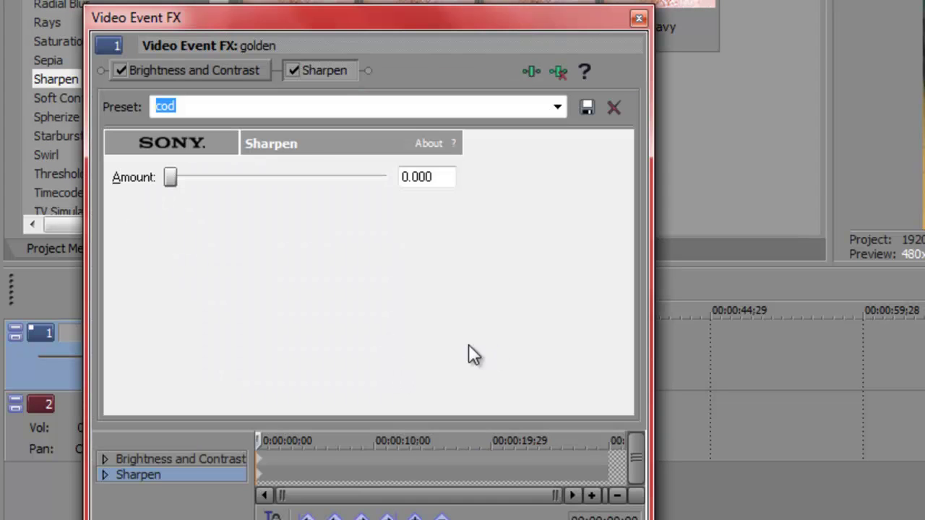
double_click(442, 173)
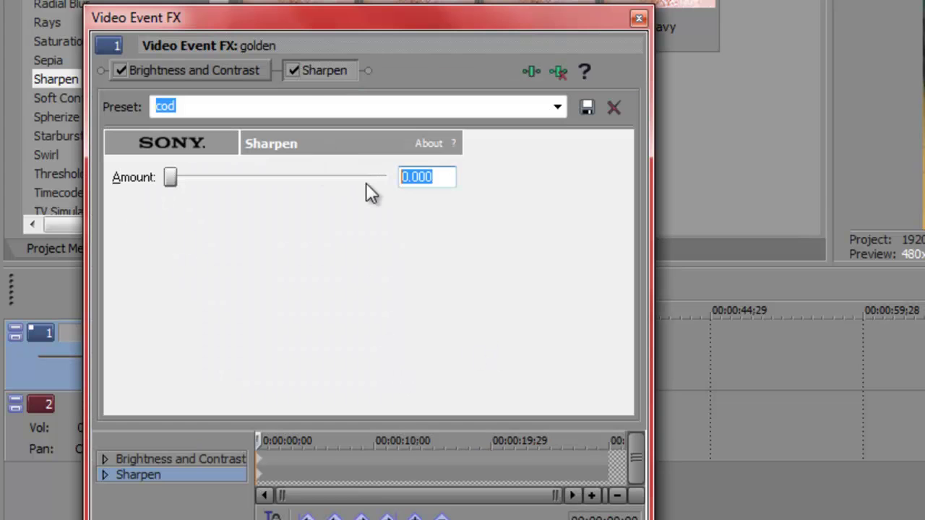
click(633, 20)
Add the Soft Contrast 'cod' preset (stretch range 17.80, contrast 66.53, diffusion 15.25).
click(63, 61)
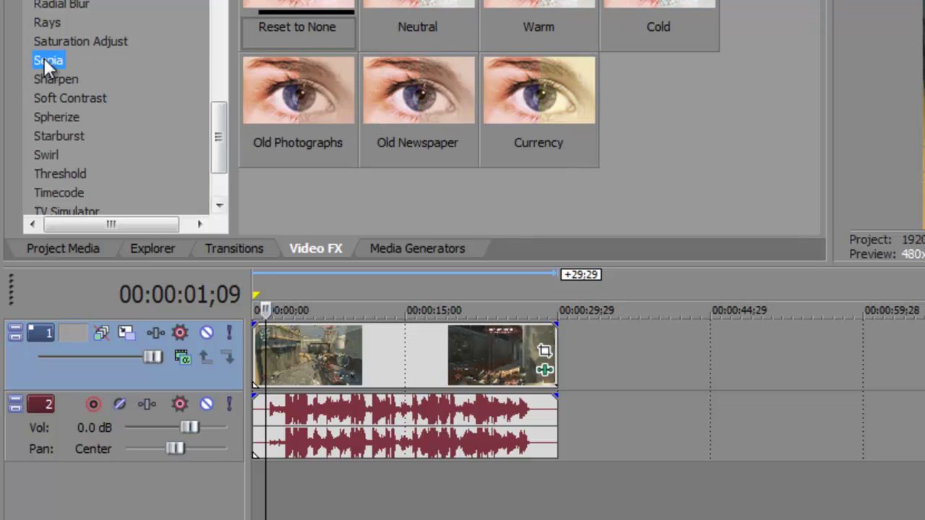
click(40, 80)
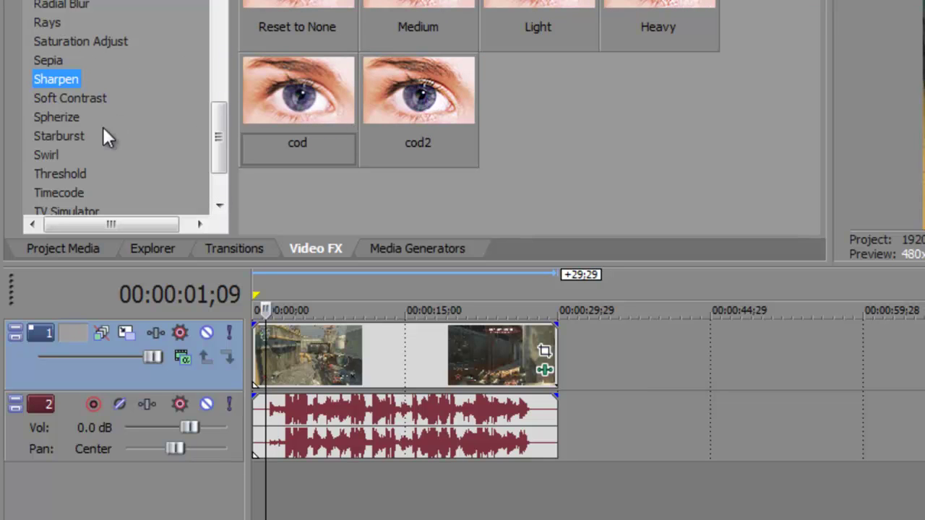
click(90, 99)
drag(659, 27, 441, 332)
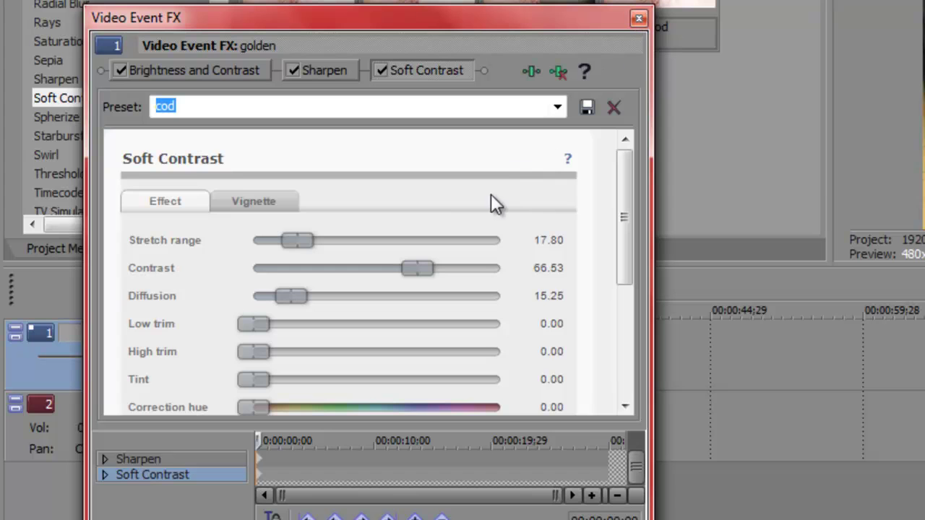
drag(623, 180, 668, 207)
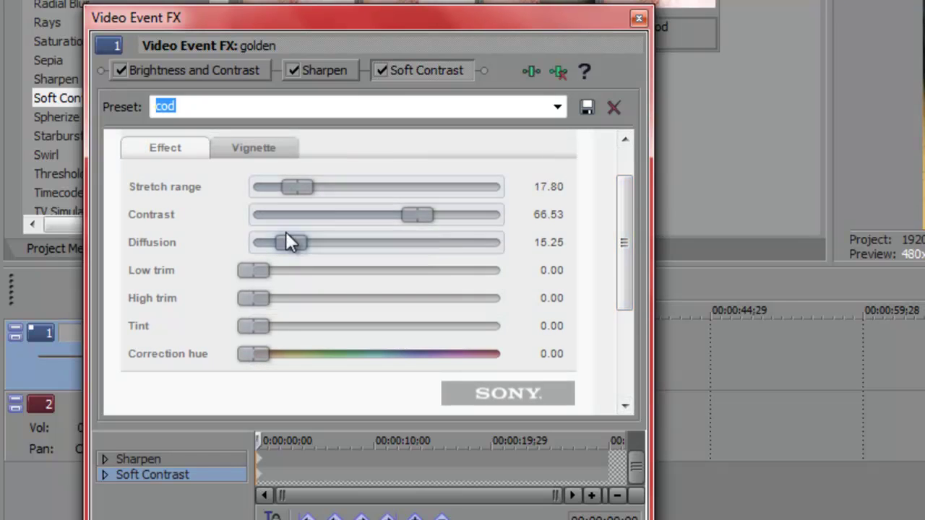
Apply the Saturation Adjust 'cod' preset to the golden clip.
click(638, 17)
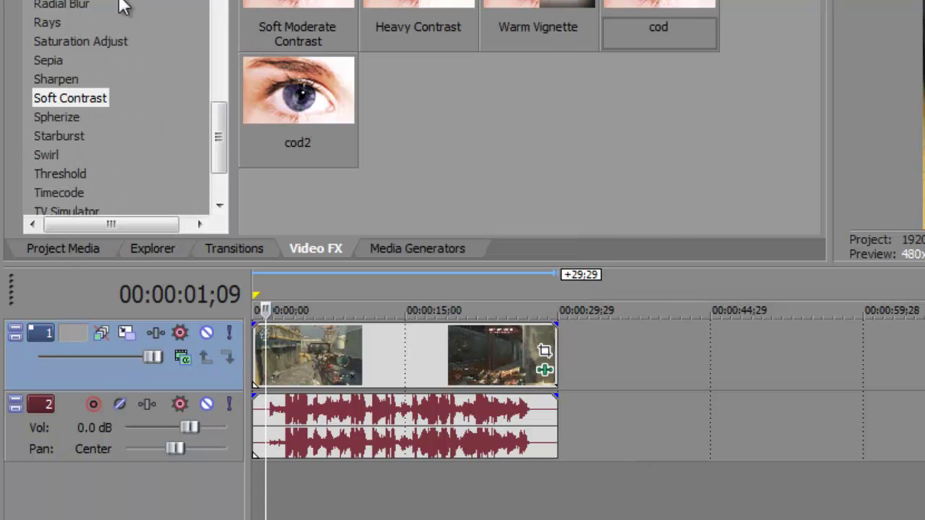
click(100, 42)
drag(425, 81, 381, 378)
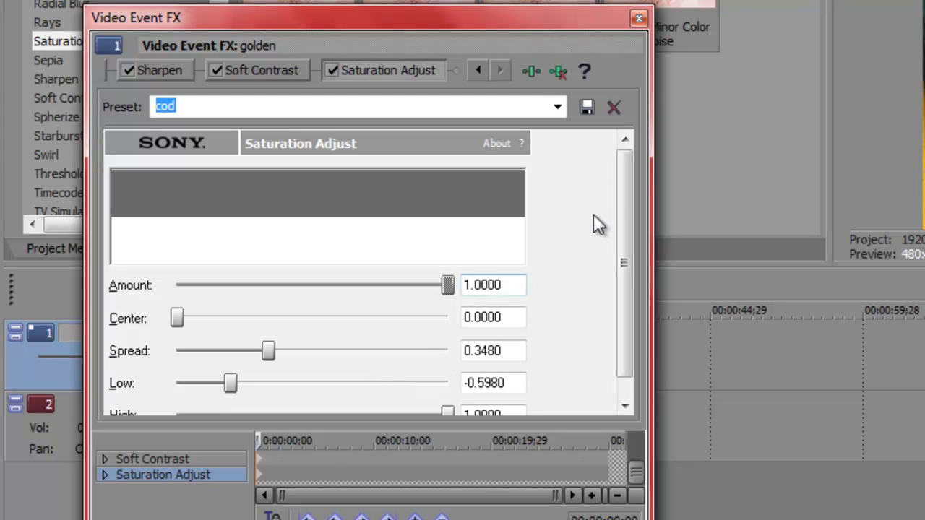
drag(625, 197, 629, 233)
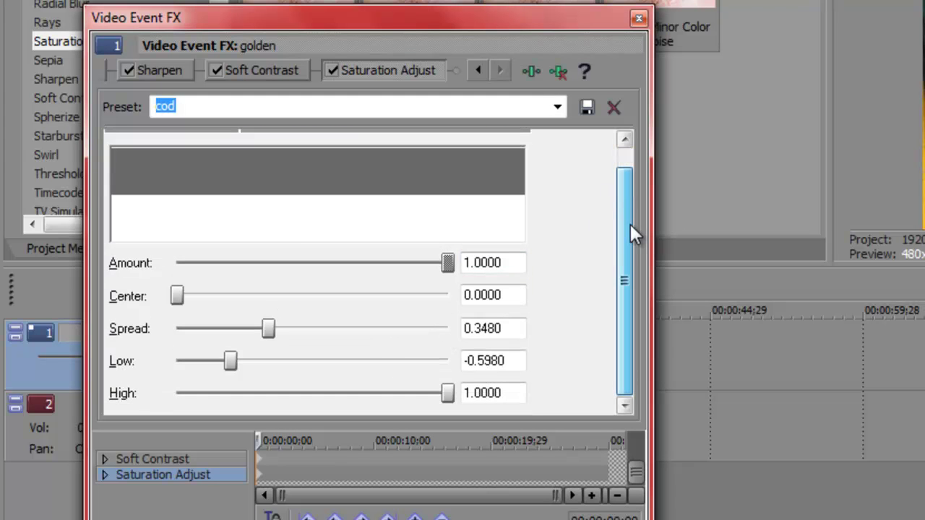
Review Saturation Adjust's Amount, Center, Spread 0.3480, Low -0.5980 and High 1.0000, then close.
click(514, 263)
click(512, 296)
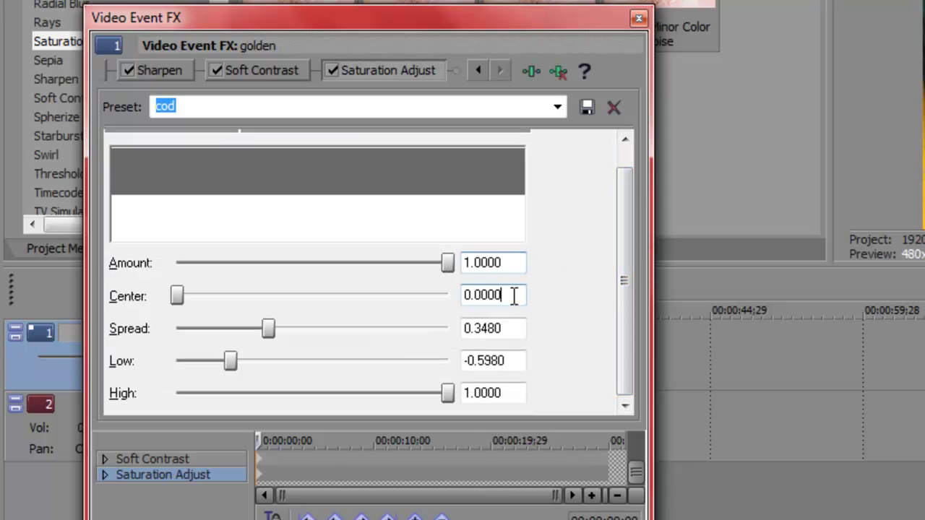
click(524, 329)
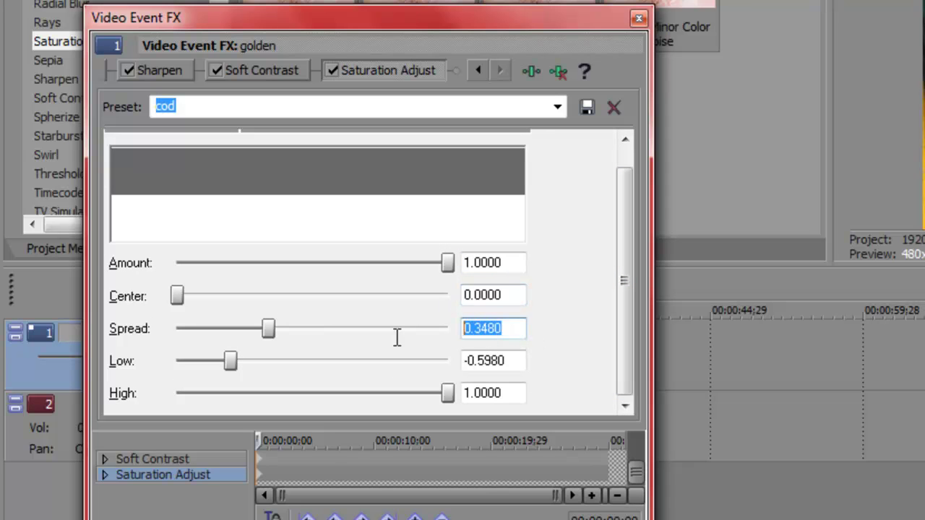
click(514, 359)
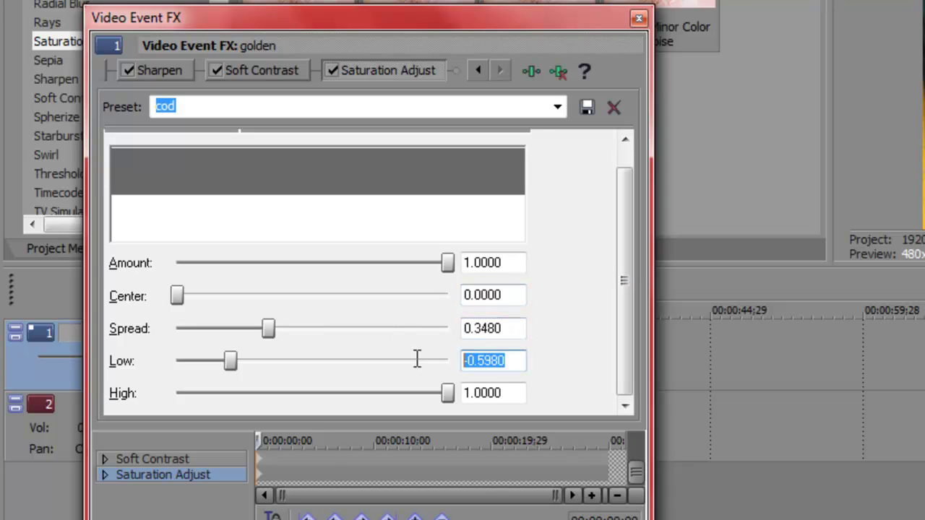
click(486, 390)
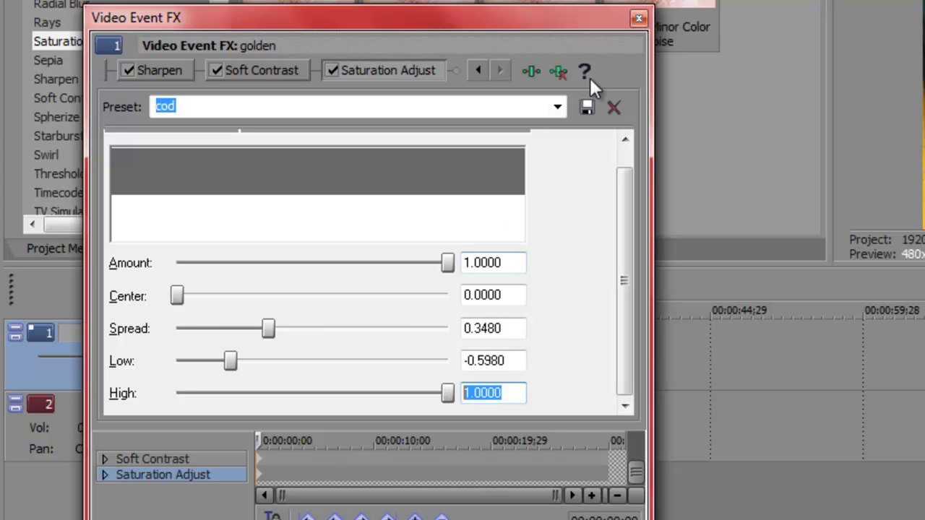
click(638, 17)
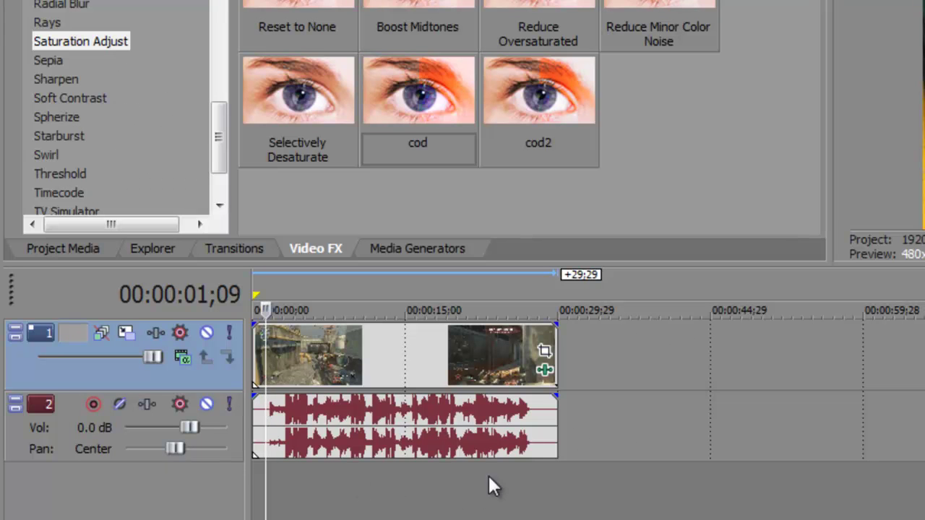
Move the playhead to 00:00:02;12 and disable Saturation Adjust and Brightness and Contrast.
click(279, 484)
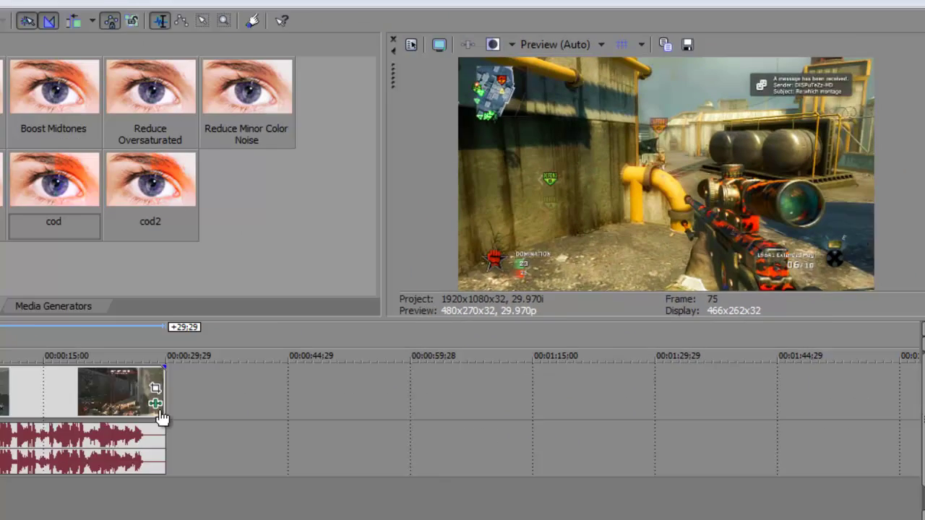
click(161, 413)
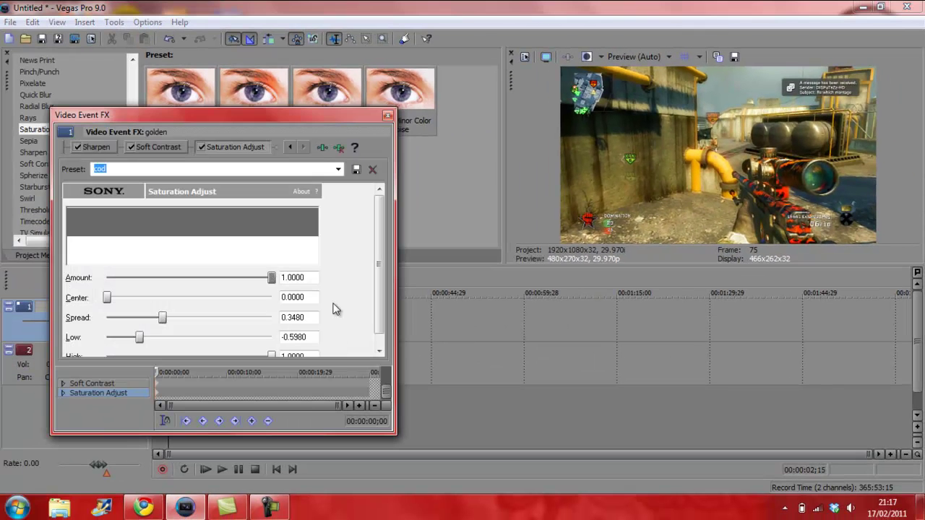
click(202, 147)
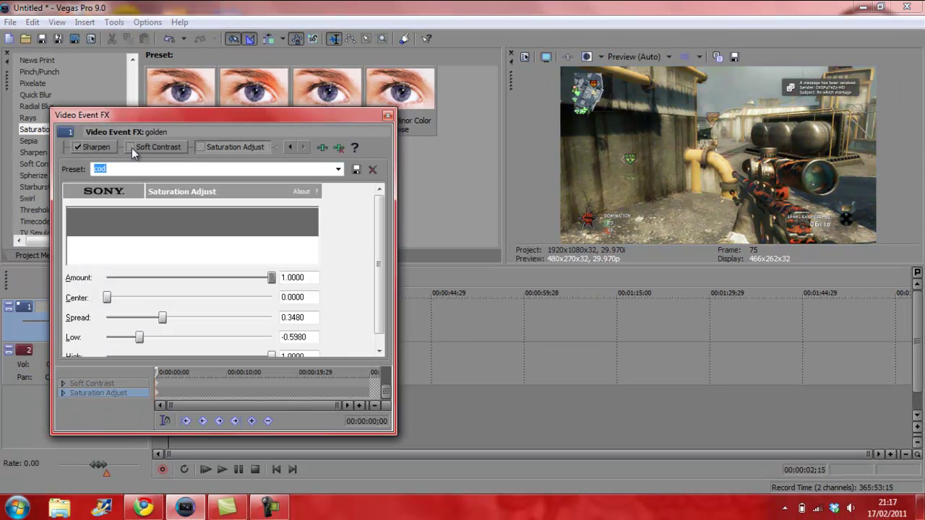
click(61, 148)
click(73, 147)
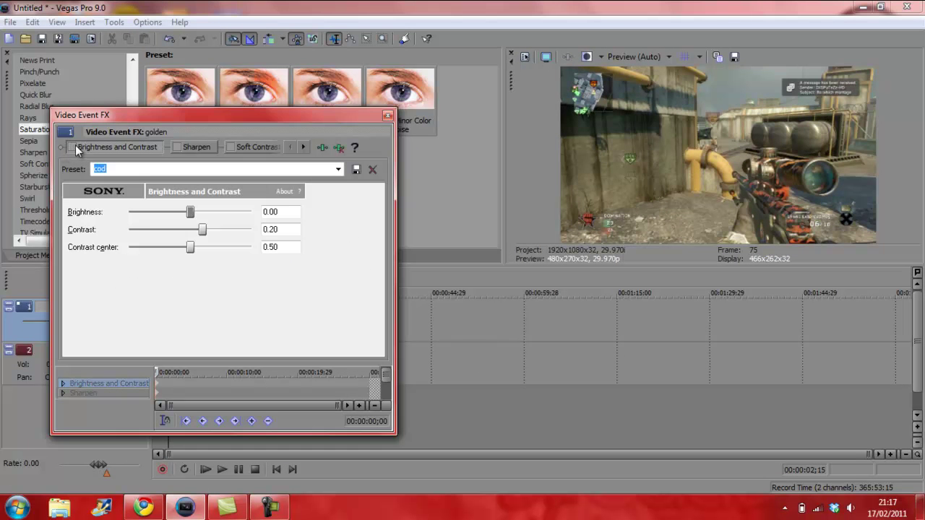
Apply Brightness and Contrast 'cod2': brightness -0.06, contrast 0.15, contrast center 0.50.
click(388, 116)
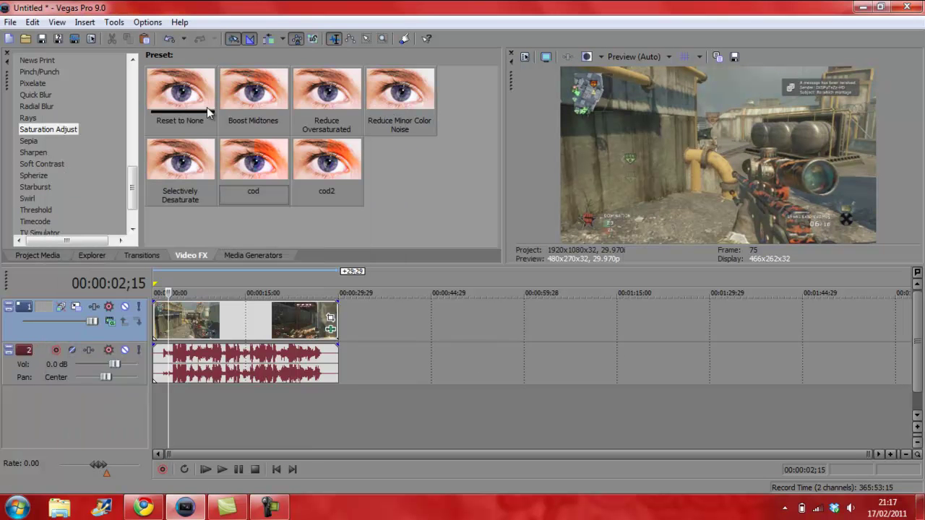
drag(137, 190, 134, 83)
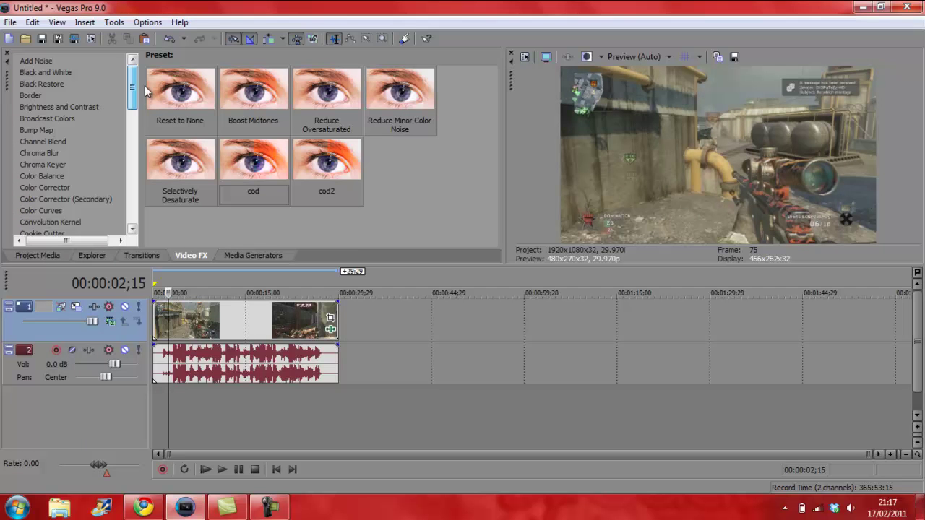
click(59, 107)
drag(492, 115, 496, 175)
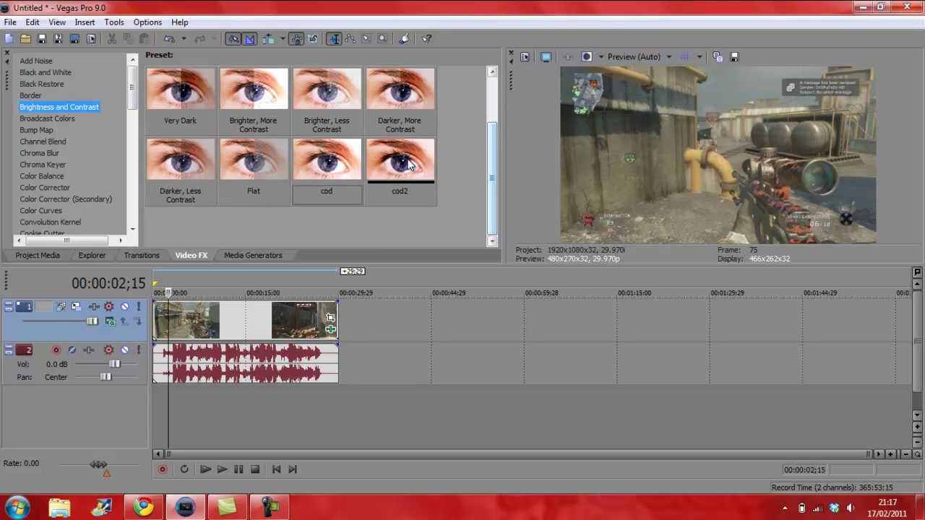
drag(386, 159, 259, 321)
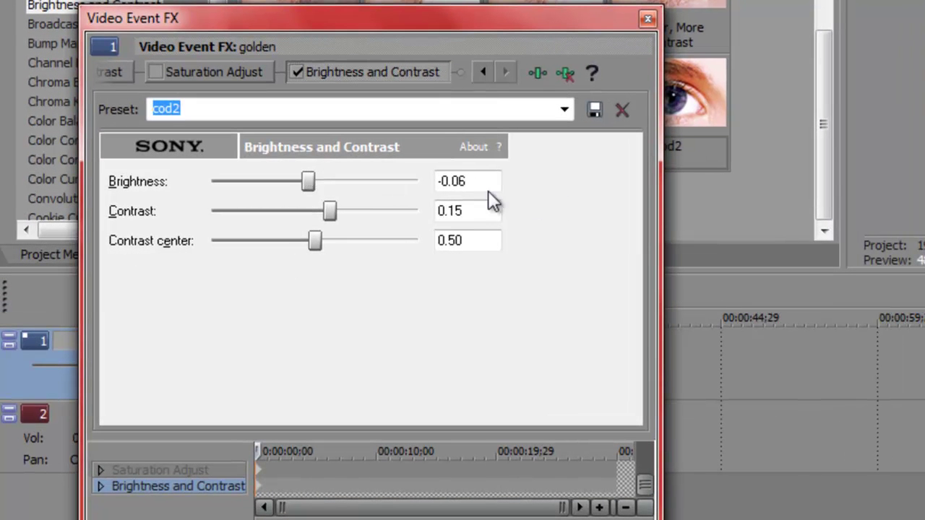
drag(465, 182, 414, 181)
drag(484, 211, 413, 217)
drag(483, 240, 402, 262)
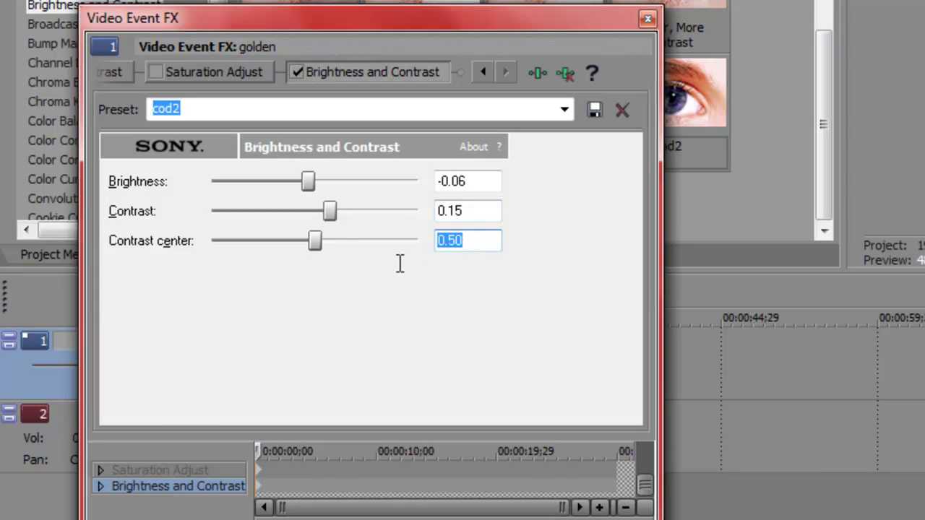
click(647, 19)
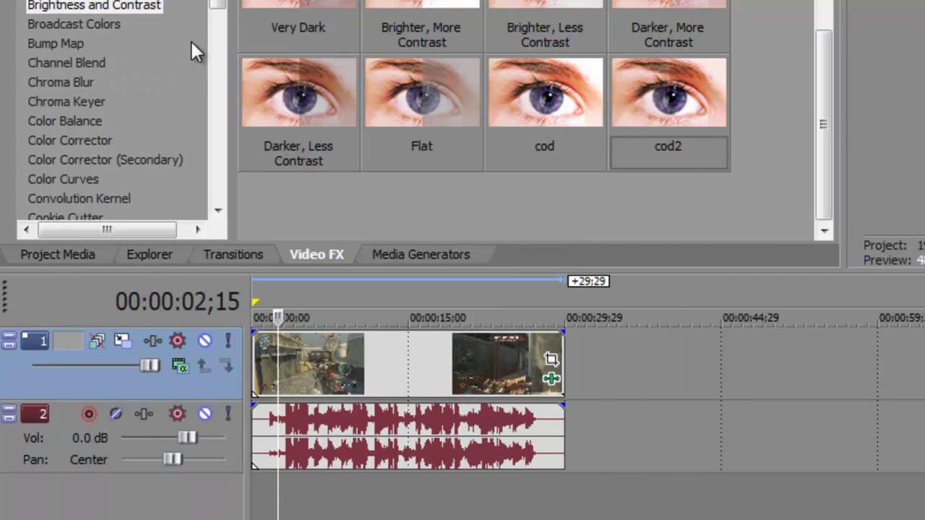
Add the Soft Contrast 'cod2' preset (stretch range 17.80, contrast 91.86) to the clip.
drag(224, 3, 244, 169)
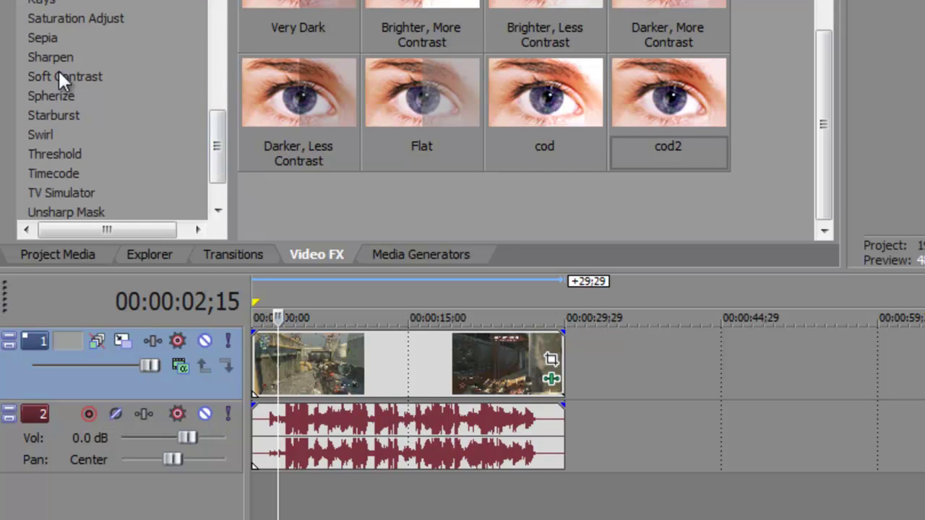
click(58, 77)
drag(298, 94, 397, 346)
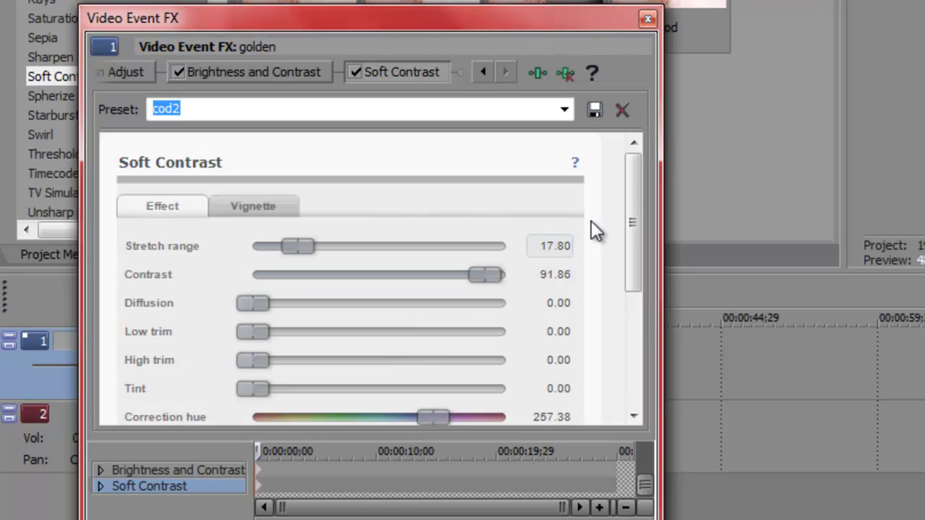
drag(642, 215, 653, 260)
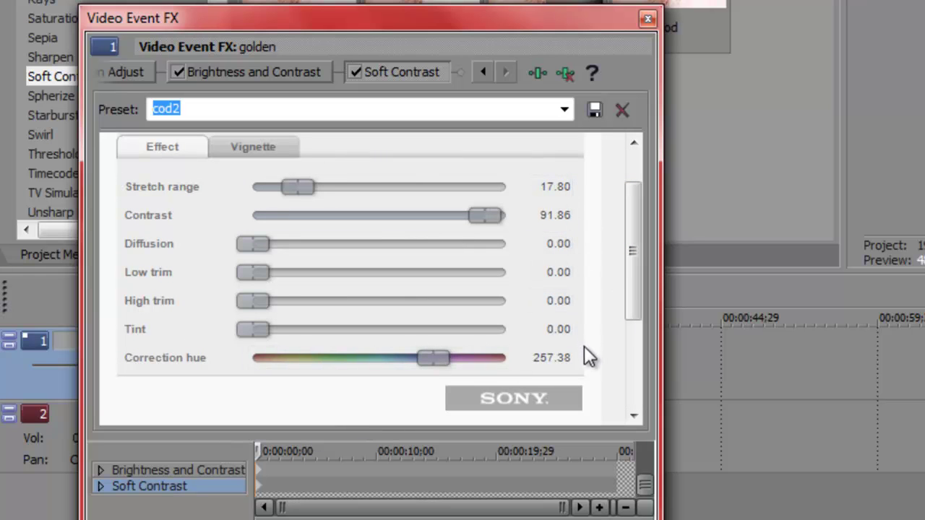
Apply the Sharpen 'cod2' preset with amount 0.350 to the golden clip.
click(647, 18)
click(57, 58)
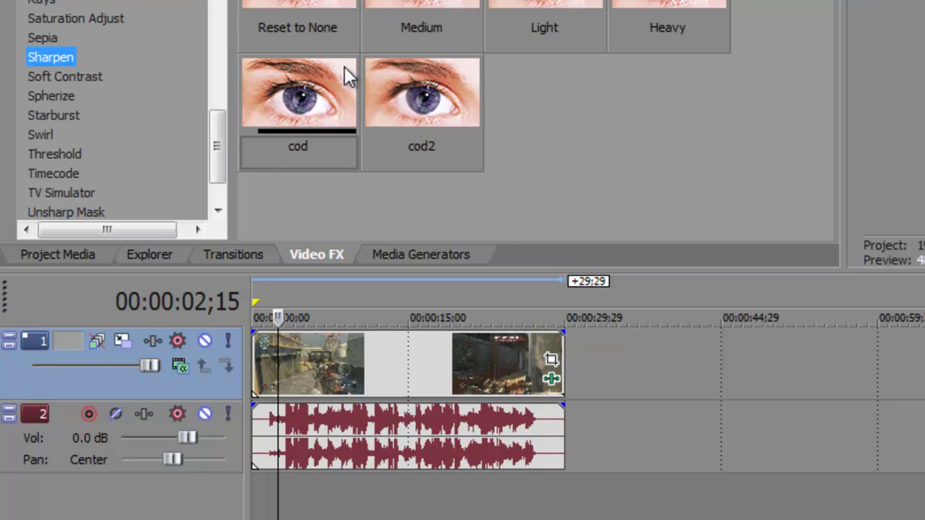
drag(397, 103, 450, 349)
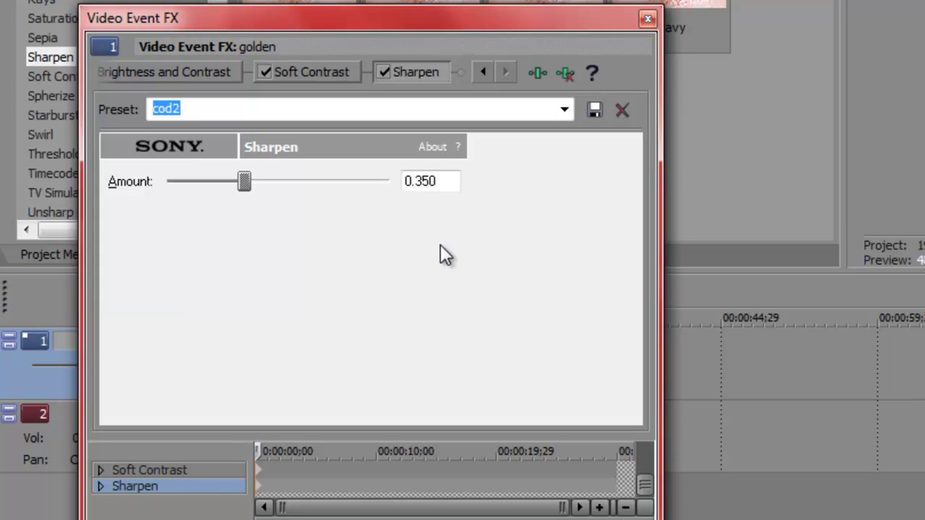
drag(437, 181, 392, 180)
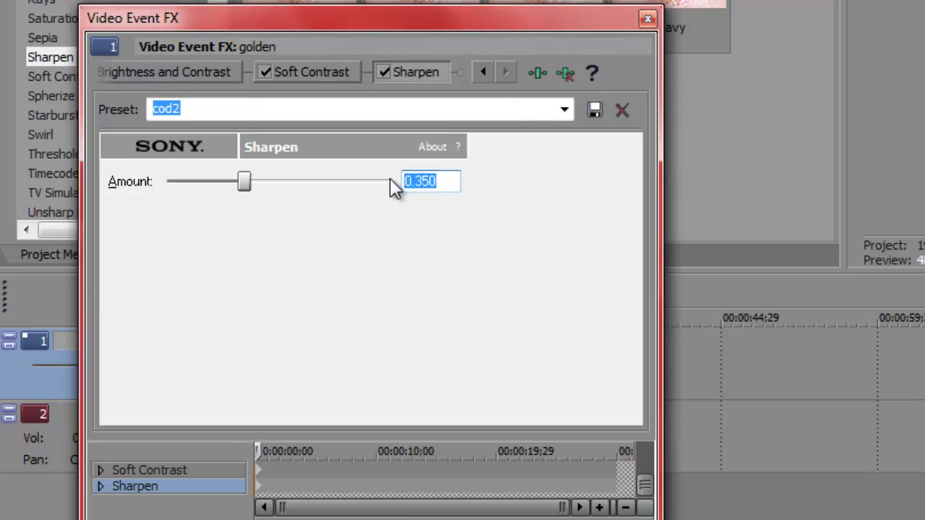
Add the Saturation Adjust 'cod2' preset (center 0.2920) and close the effects window.
click(648, 18)
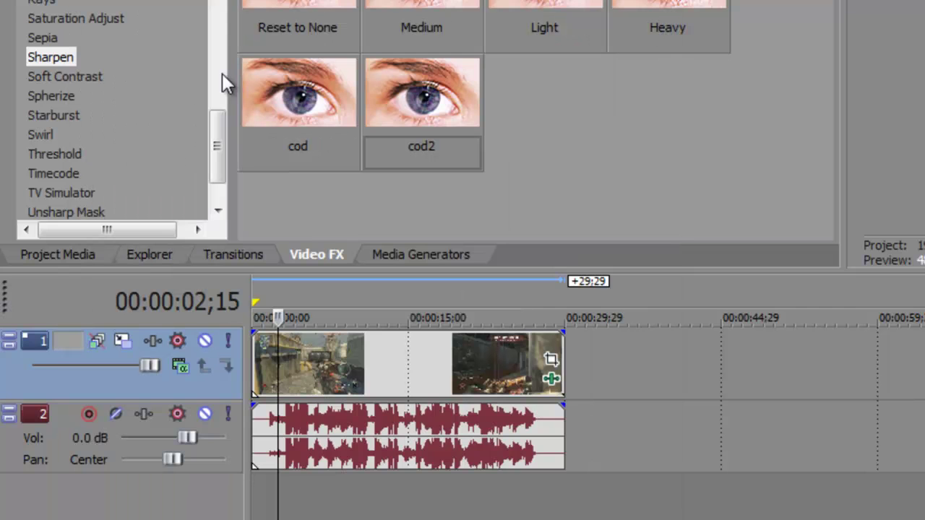
click(60, 22)
drag(538, 92, 423, 353)
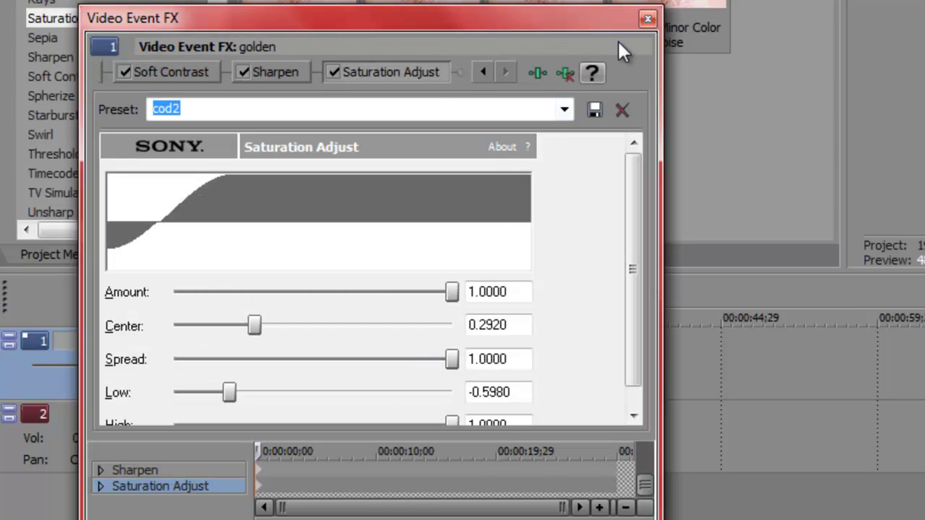
click(648, 18)
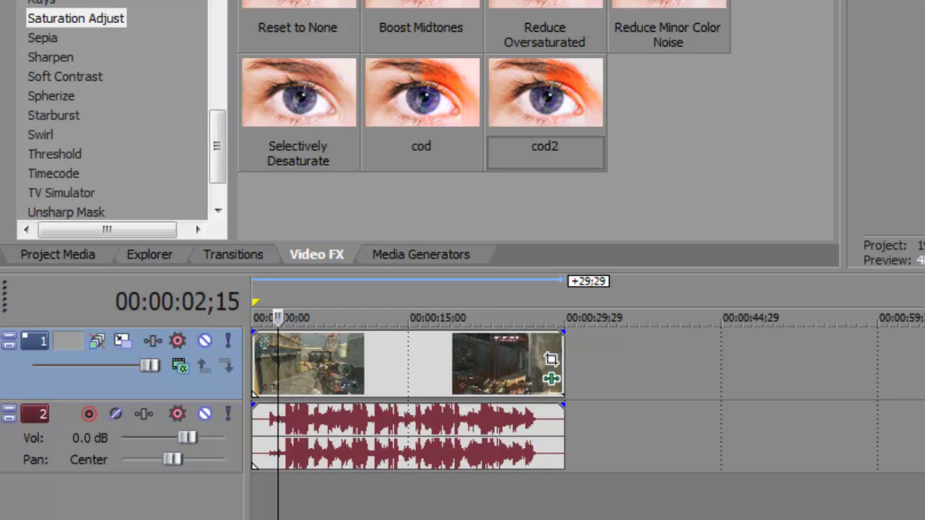